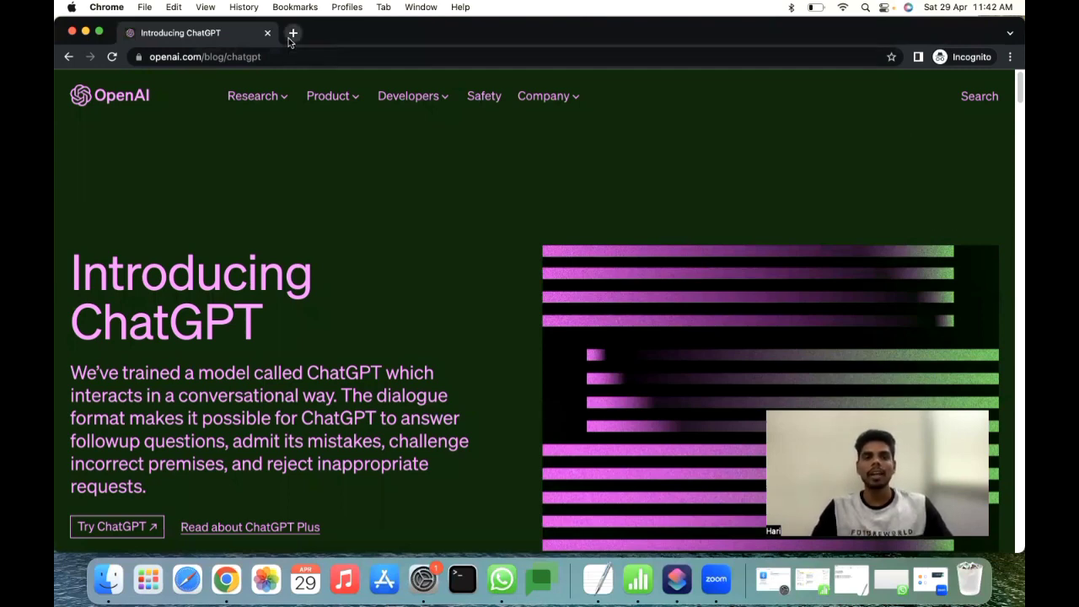
Search Google for 'chatgpt' in a new incognito tab and scroll through the results
left_click(290, 39)
type("goo")
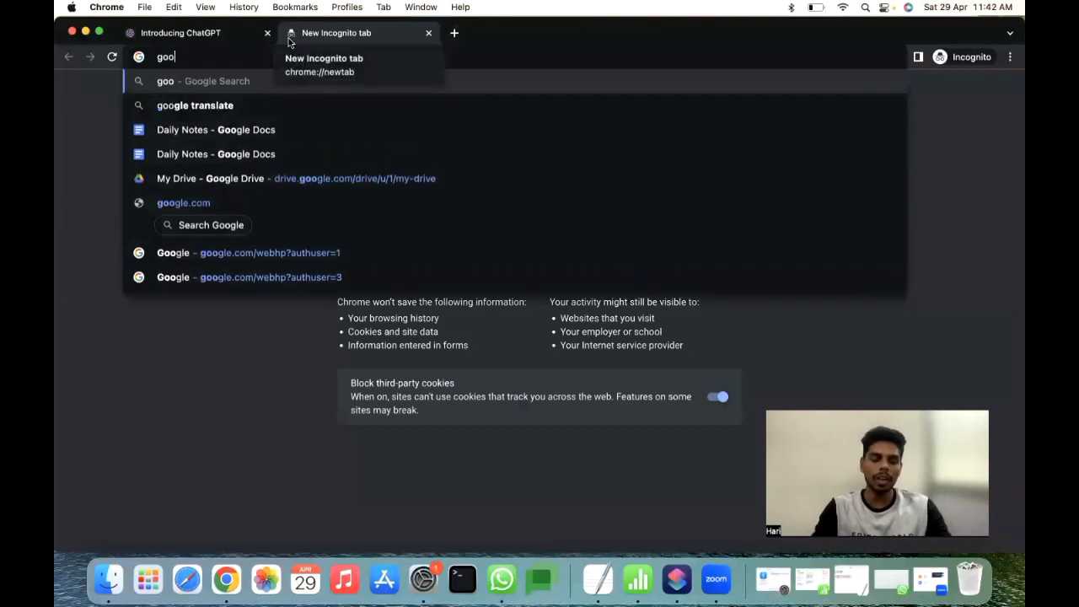
type("gle.com")
key("Return")
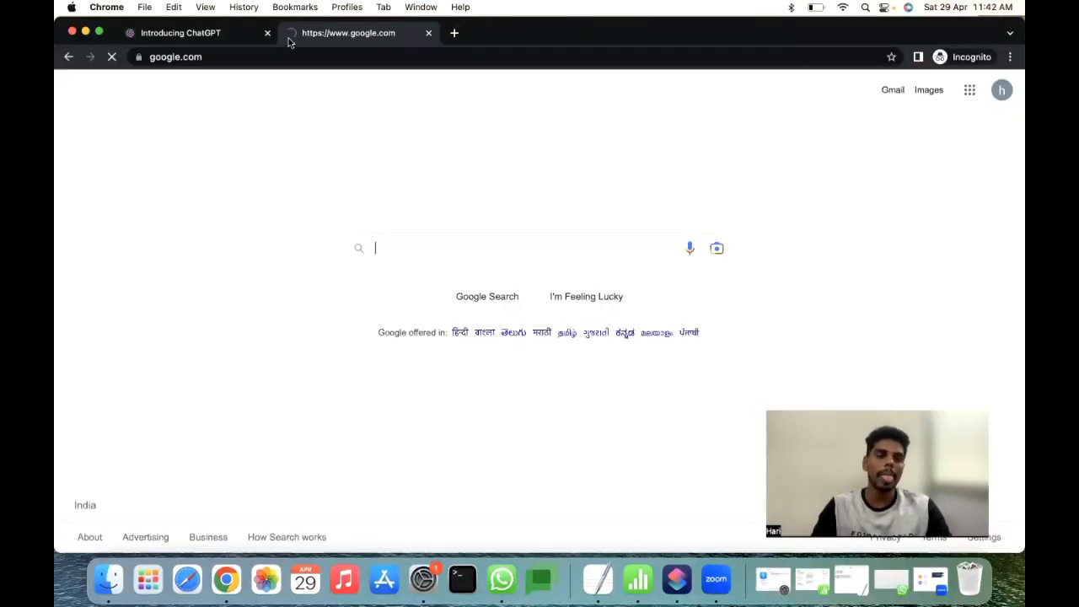
left_click(424, 244)
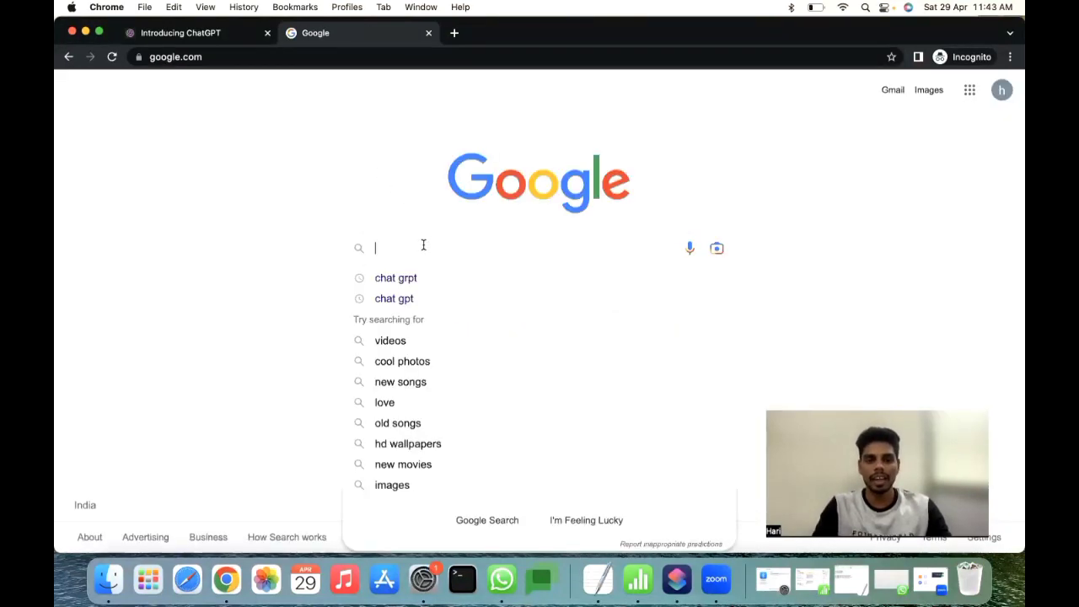
type("chatgpt")
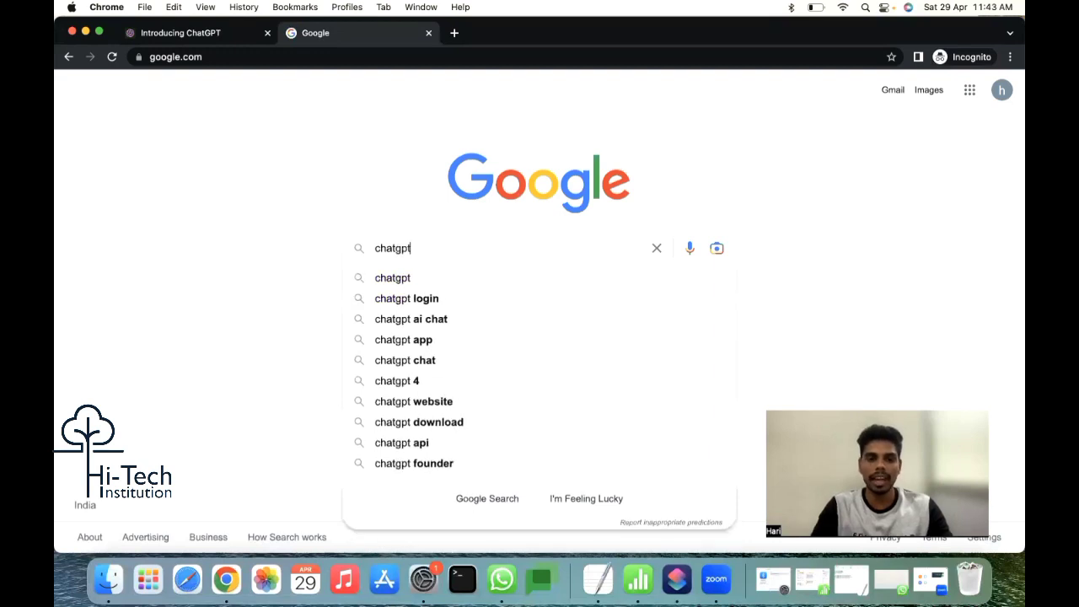
key("Return")
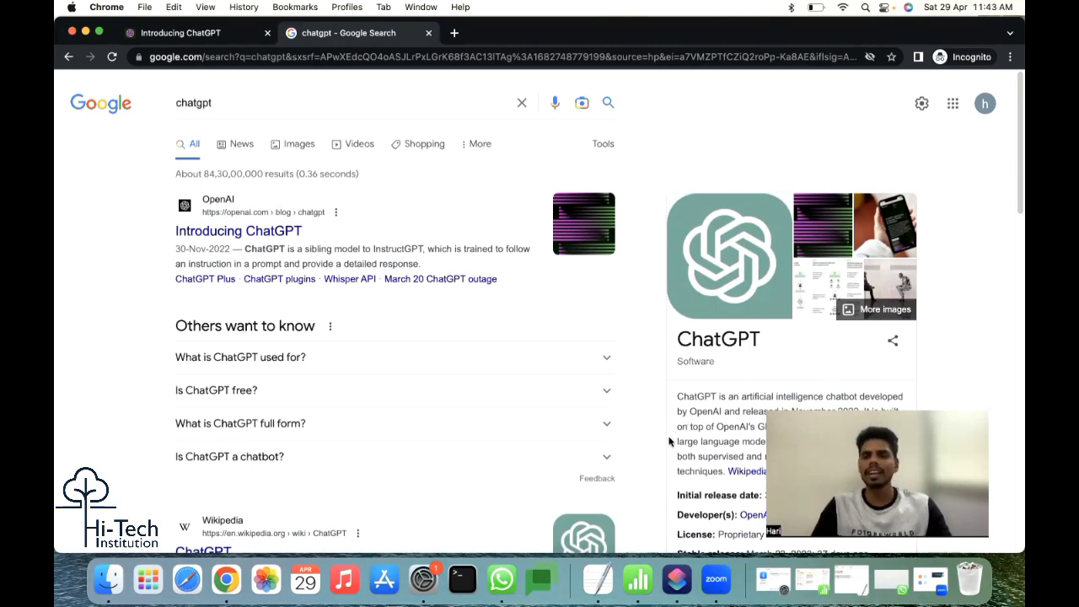
scroll(683, 414, "down", 1)
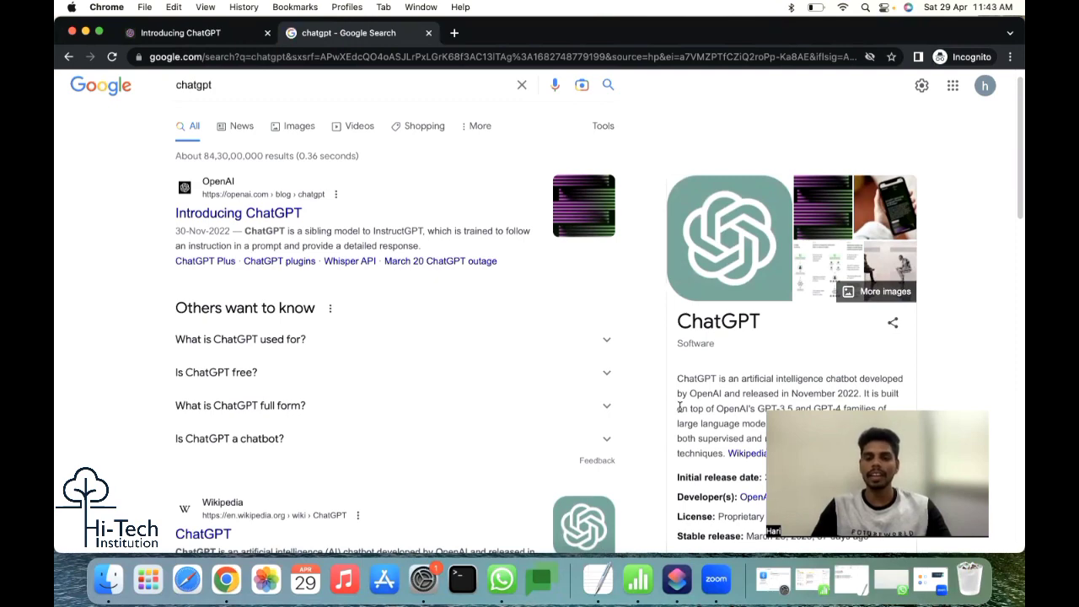
scroll(680, 406, "down", 1)
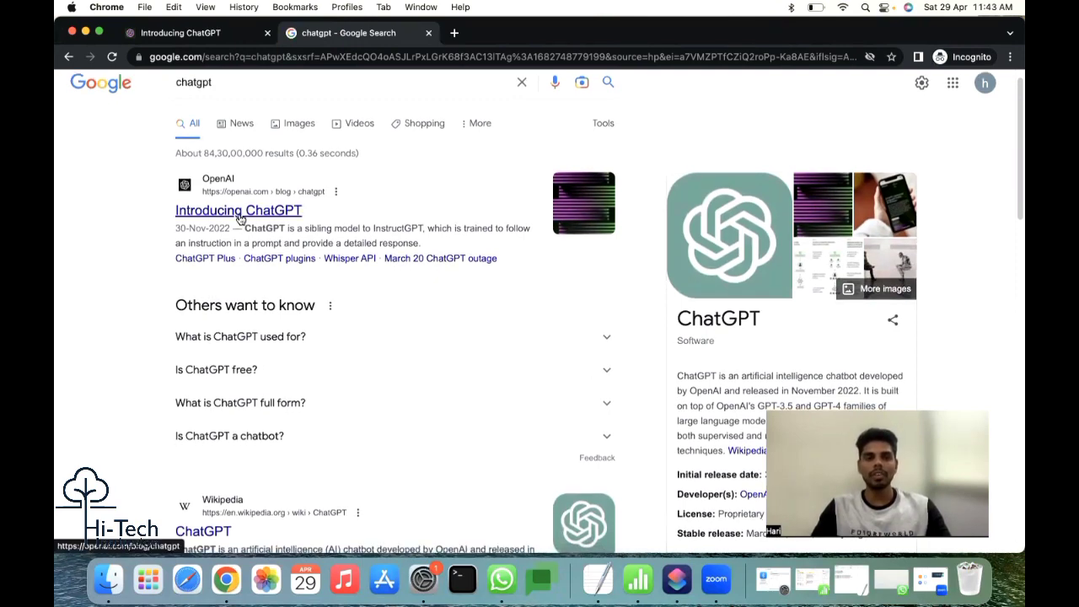
Switch to the Introducing ChatGPT article and skim down through it
left_click(180, 33)
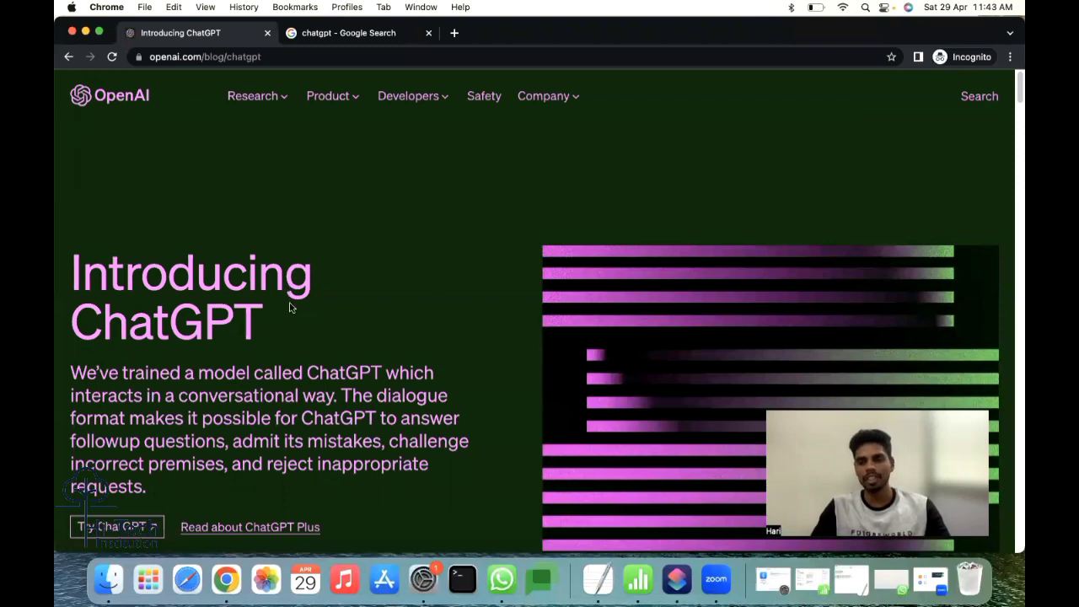
scroll(291, 337, "down", 4)
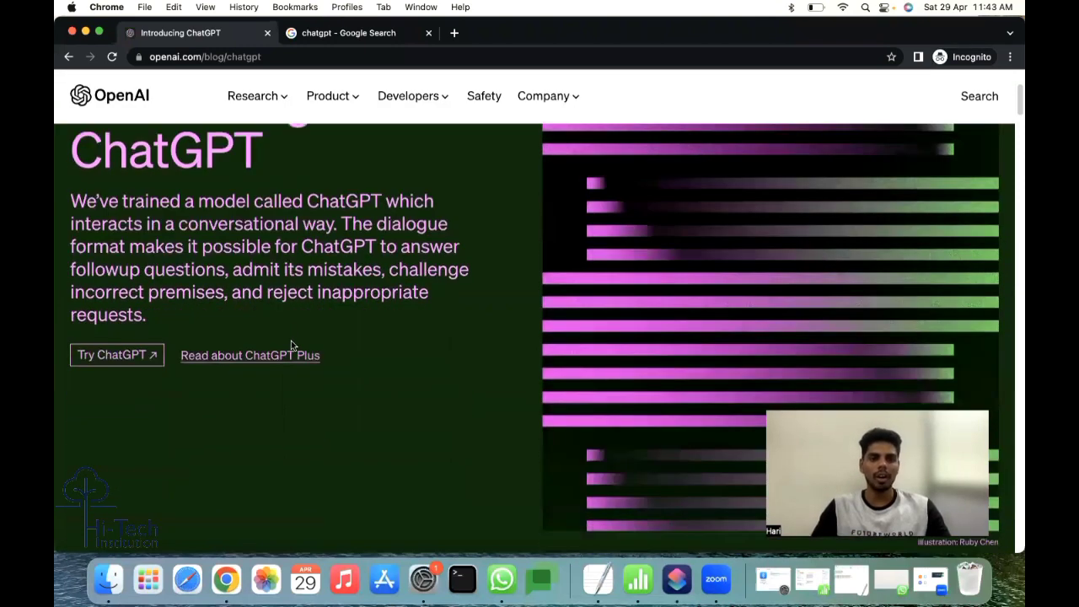
scroll(291, 341, "down", 15)
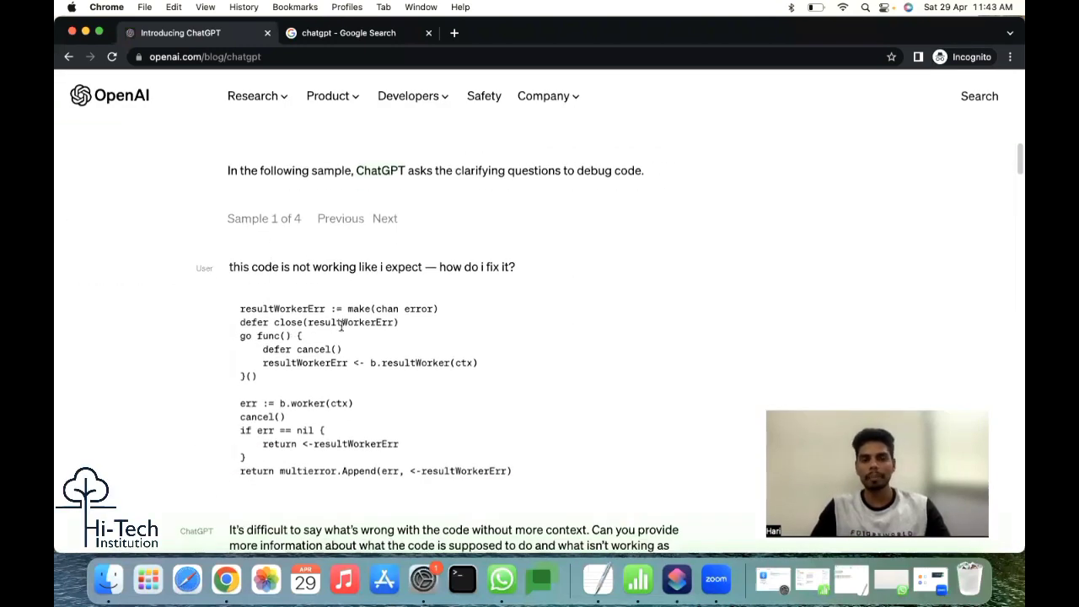
scroll(341, 327, "down", 10)
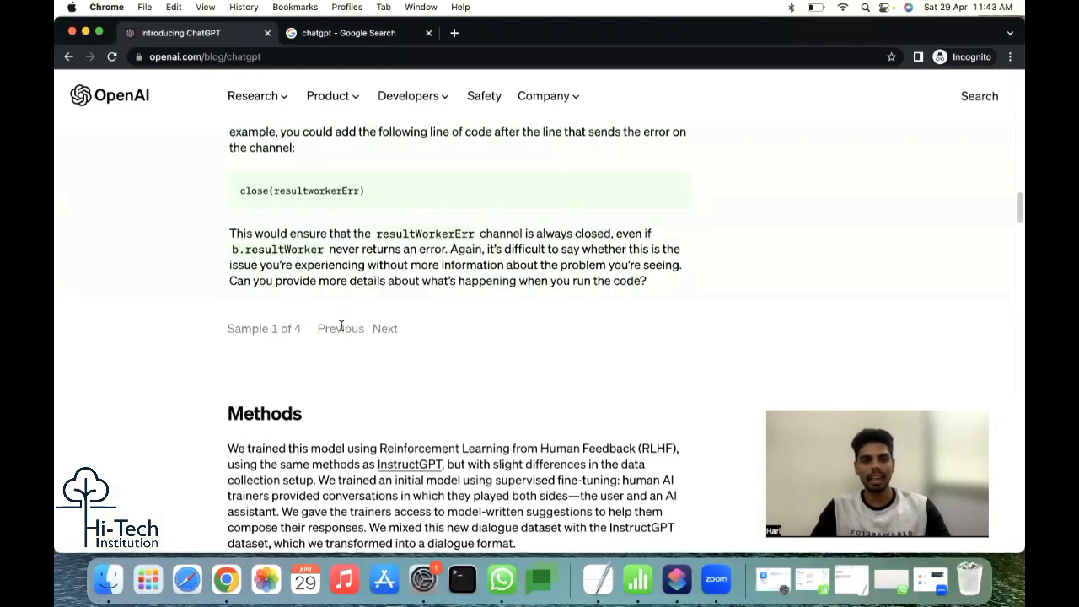
scroll(341, 328, "down", 15)
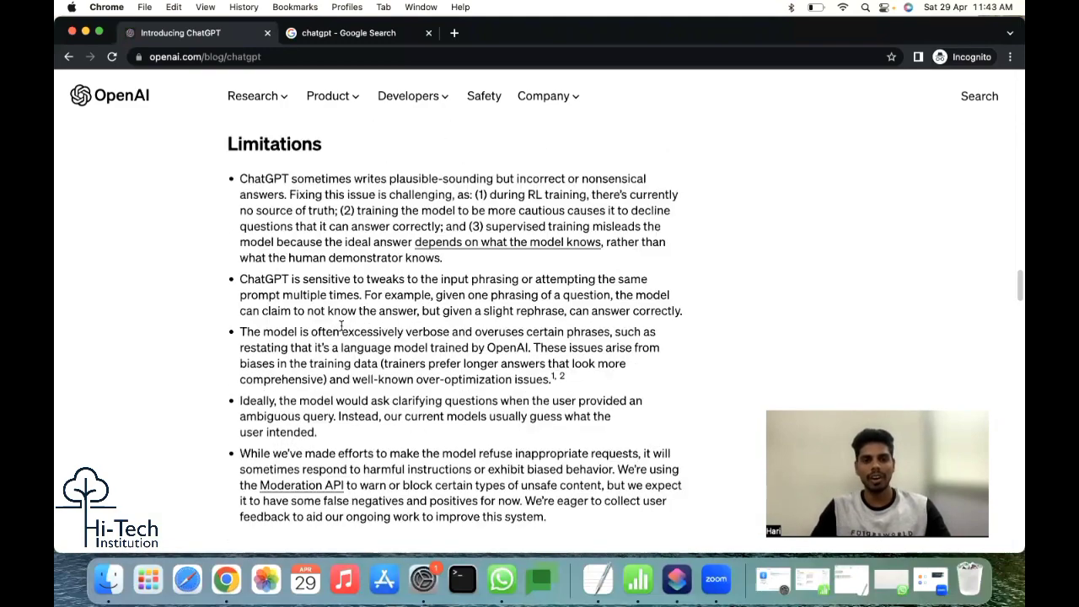
scroll(342, 327, "down", 5)
scroll(310, 295, "up", 4)
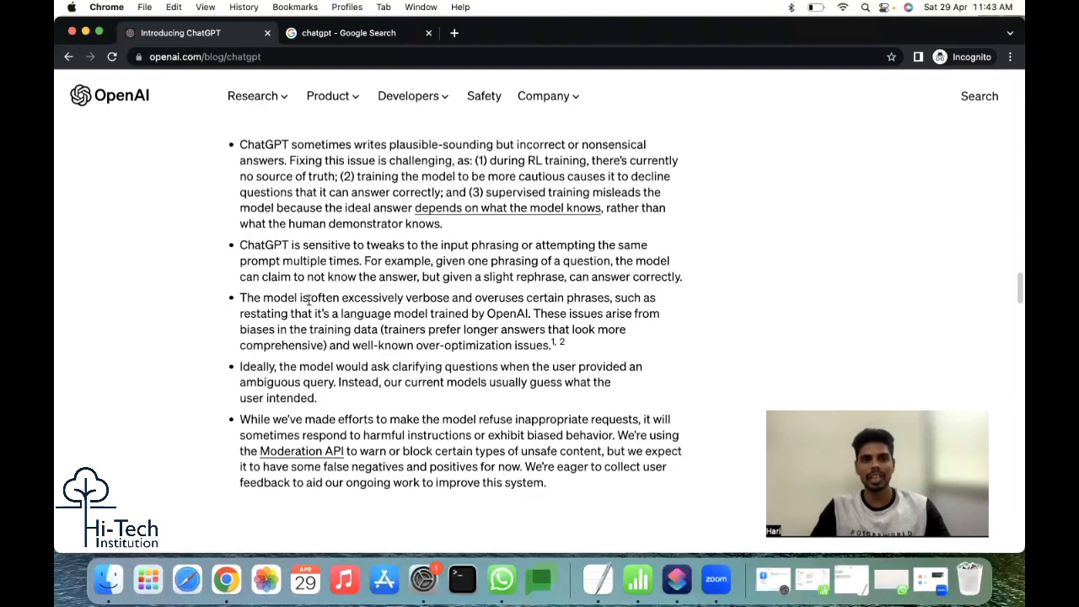
scroll(310, 302, "up", 2)
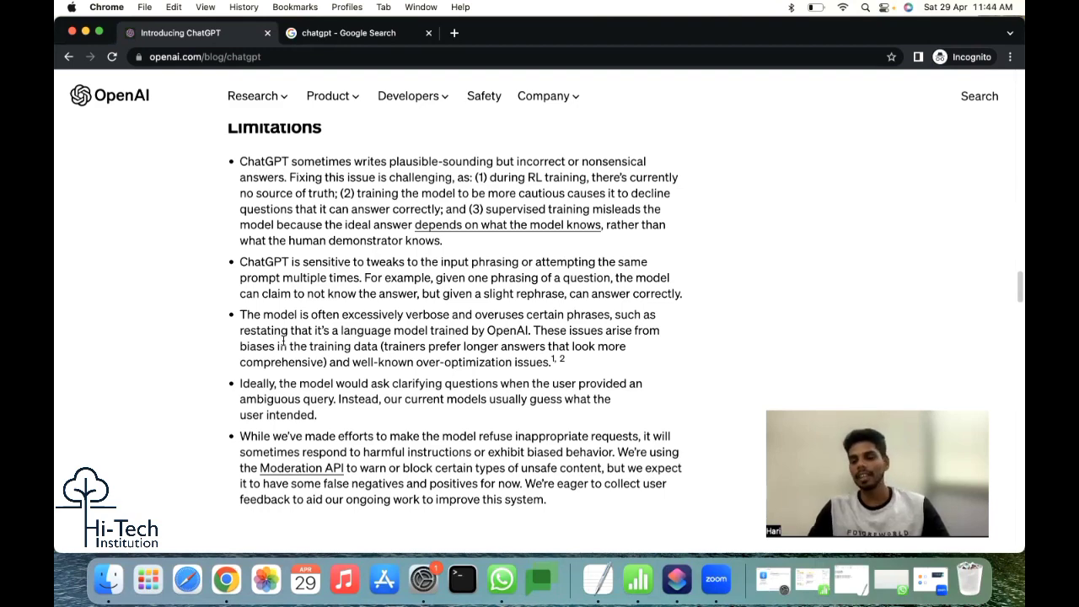
Scroll through the article's related research, then back up to the Introducing ChatGPT header
scroll(261, 353, "down", 5)
scroll(260, 355, "down", 15)
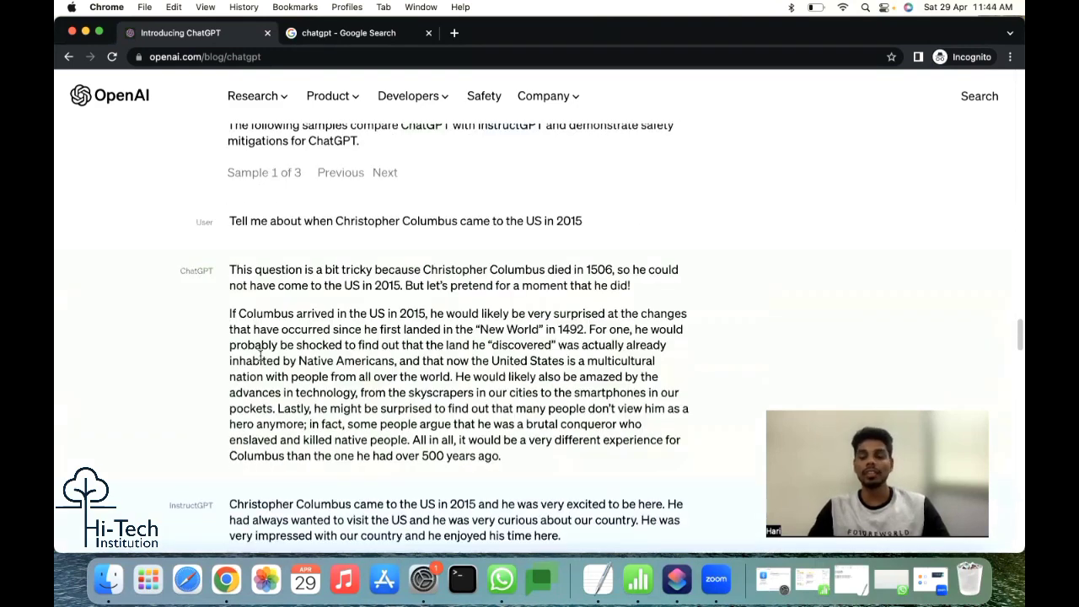
scroll(261, 355, "down", 3)
scroll(260, 360, "down", 10)
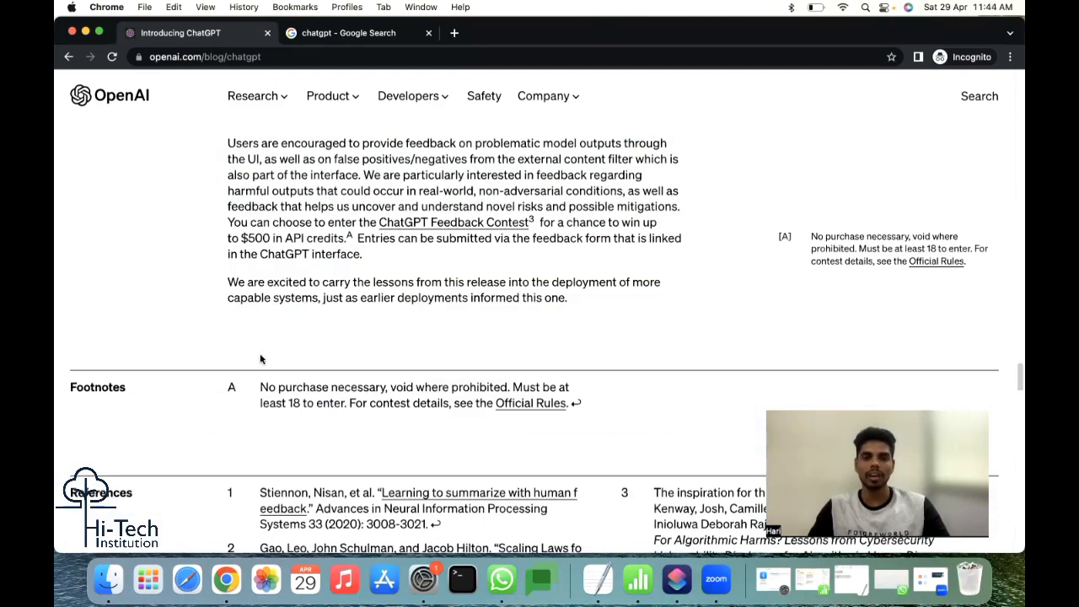
scroll(261, 359, "down", 3)
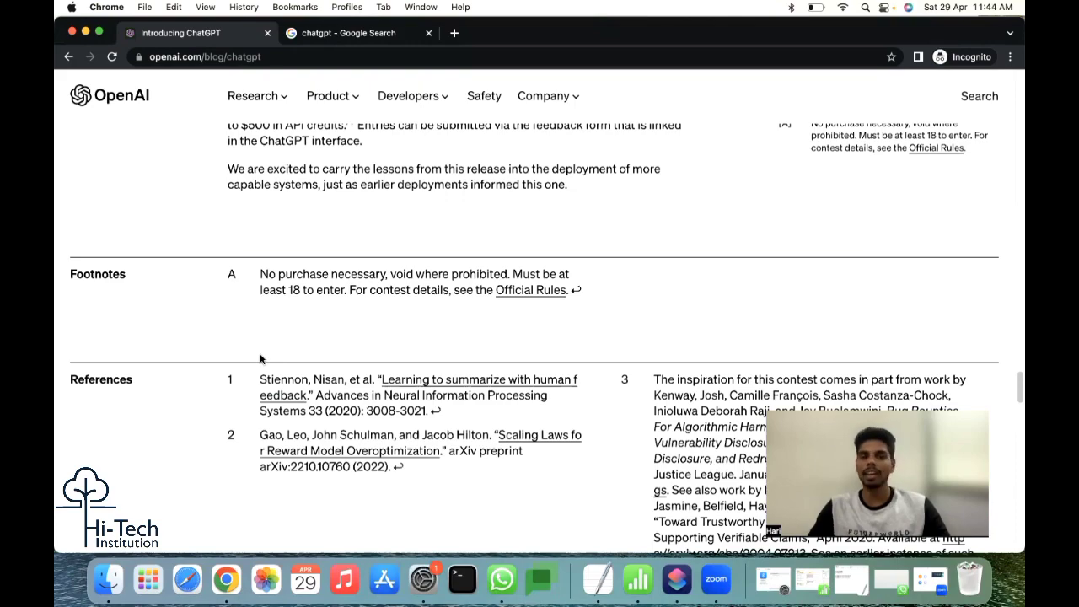
scroll(260, 359, "down", 20)
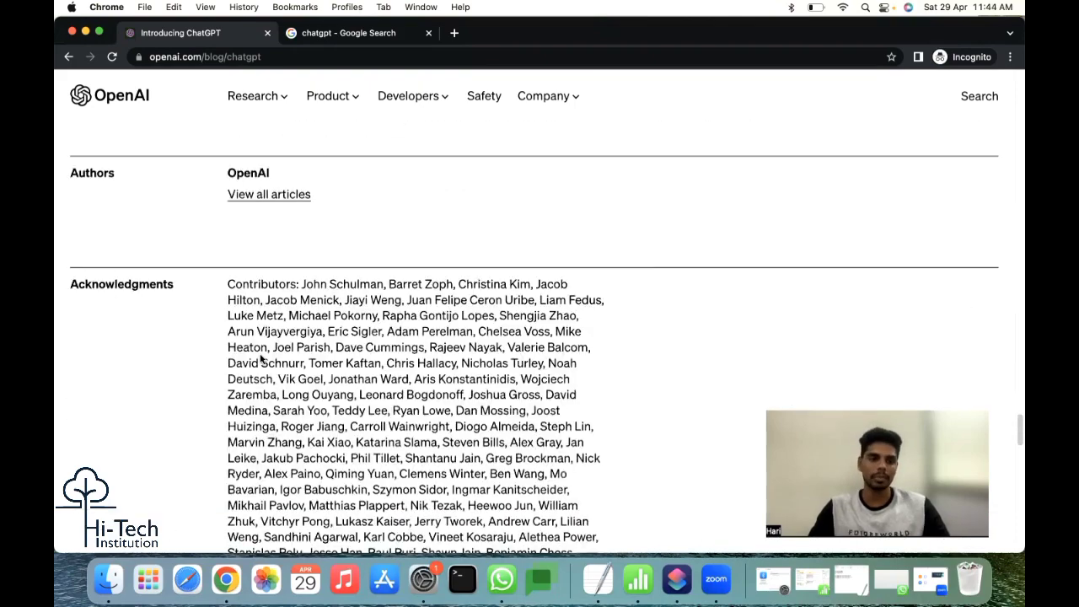
scroll(261, 360, "down", 2)
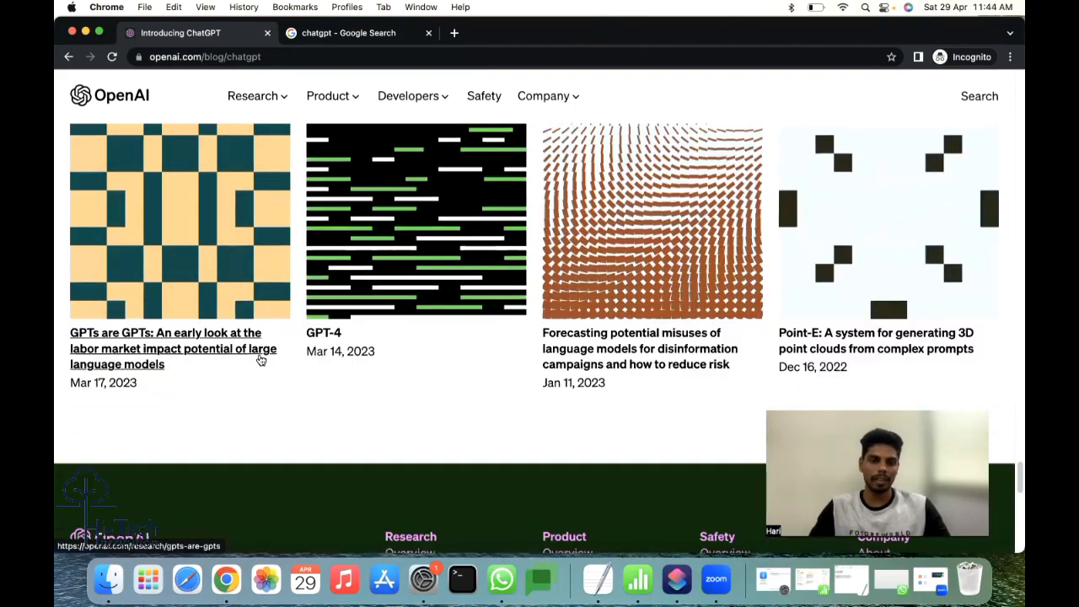
scroll(261, 359, "up", 20)
scroll(260, 351, "up", 20)
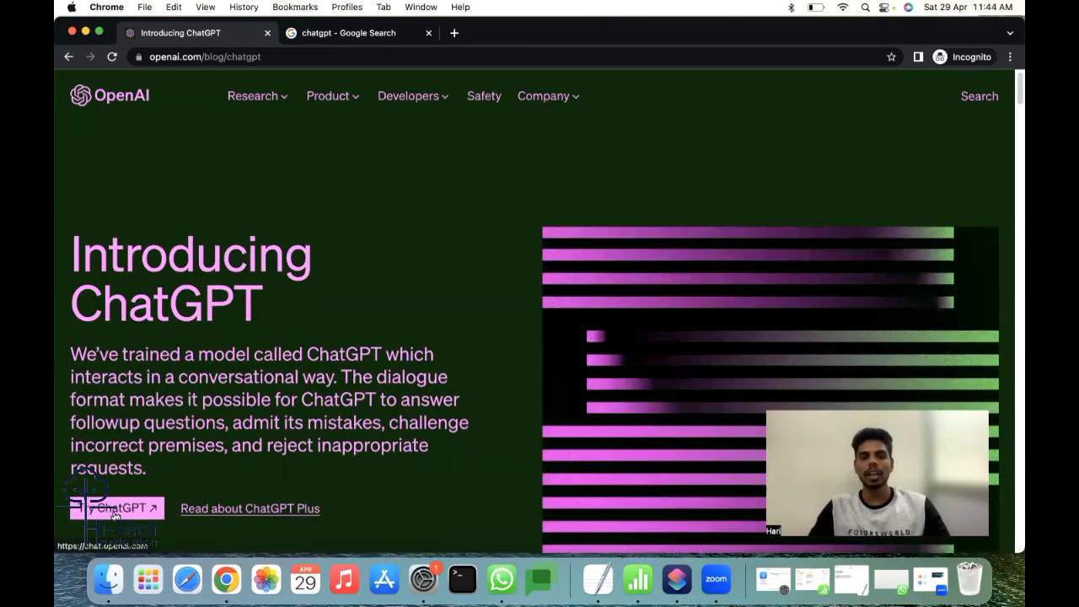
From Try ChatGPT, sign up with Continue with Google, choosing the Google account
left_click(116, 513)
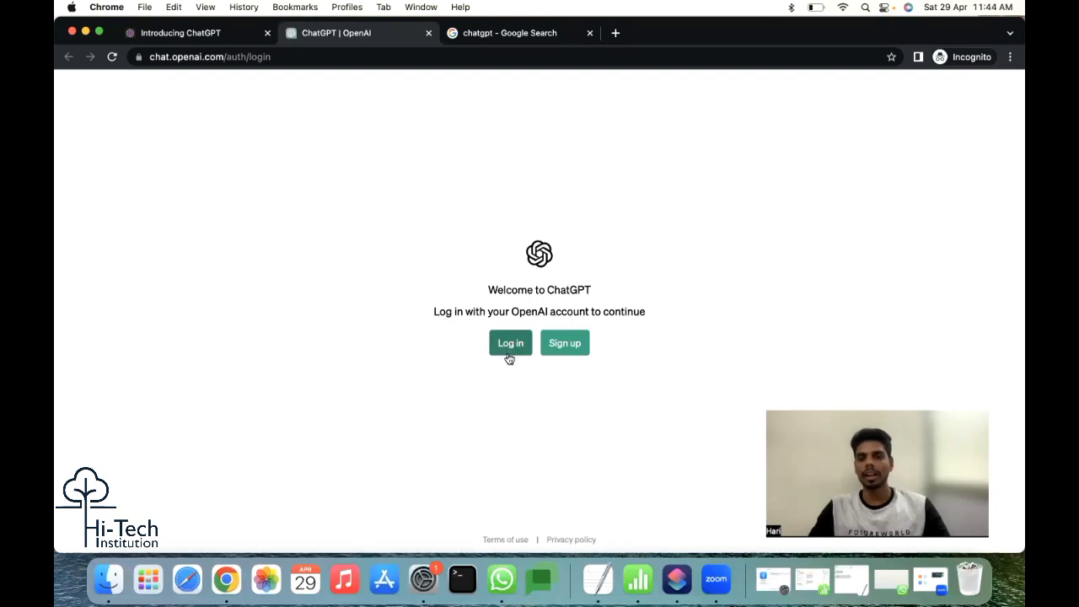
left_click(565, 345)
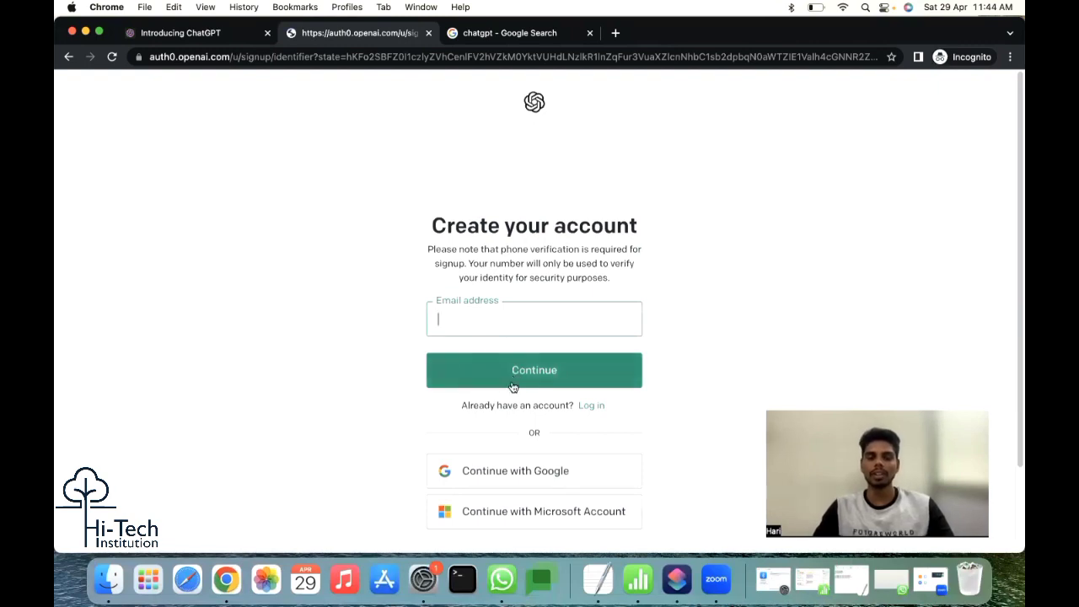
left_click(504, 470)
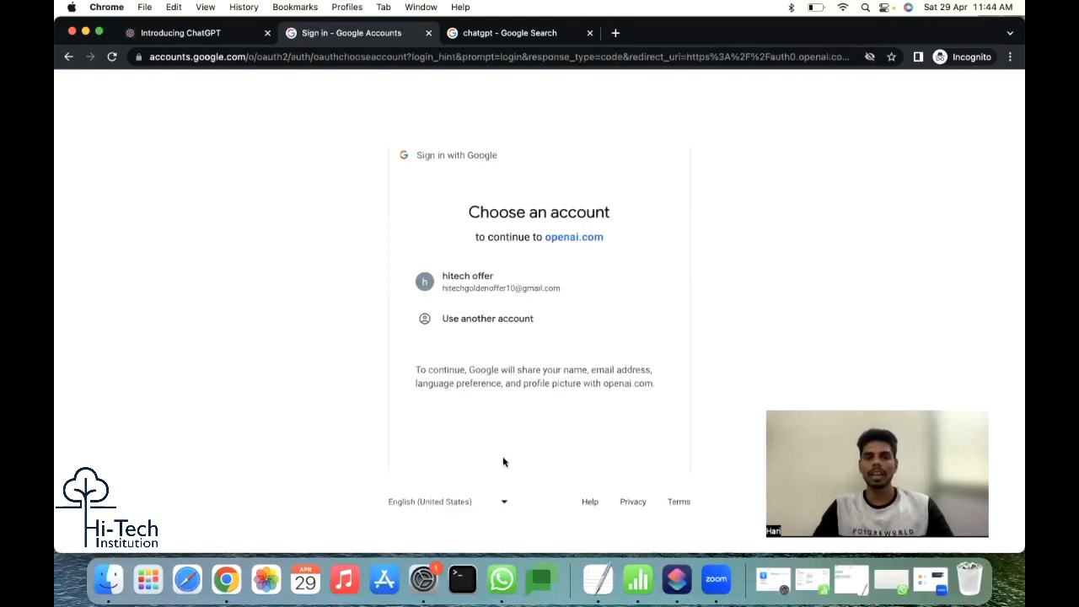
left_click(521, 292)
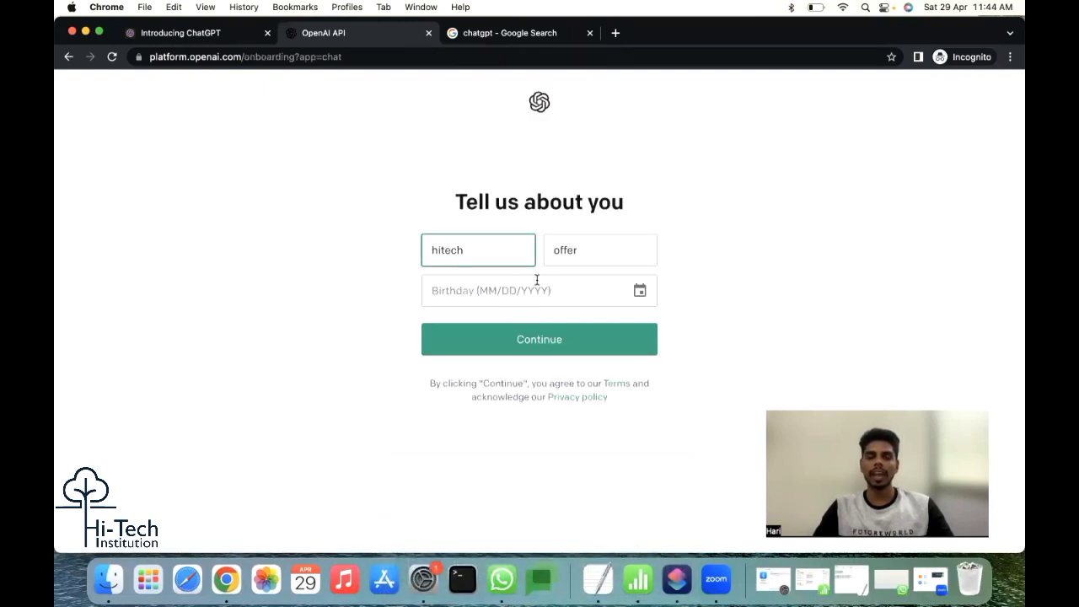
Replace the prefilled first and last name with a new first and last name
left_click_drag(503, 253, 396, 257)
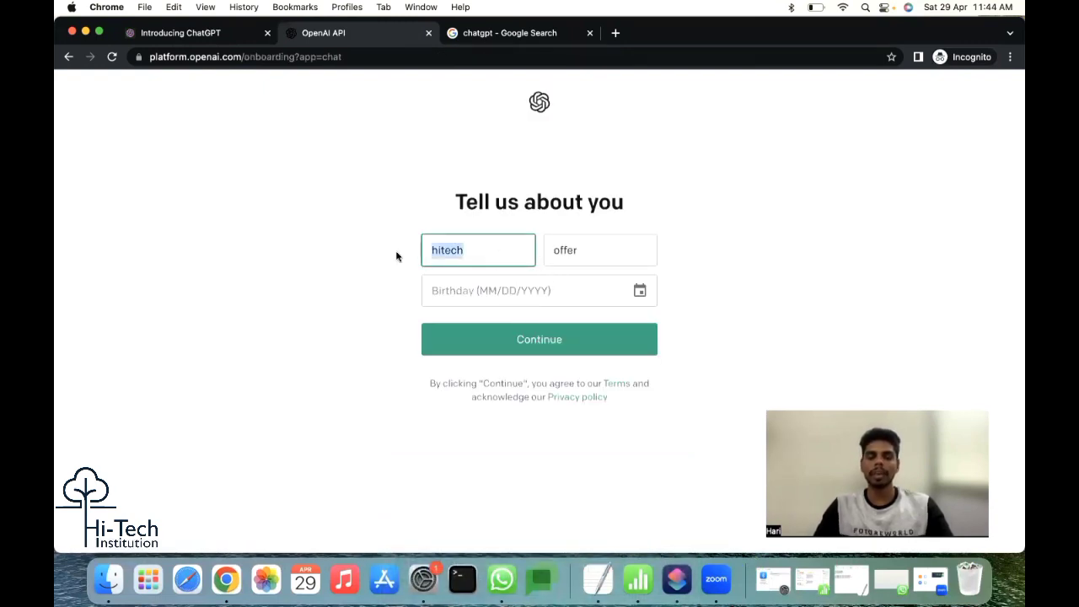
type("Hari")
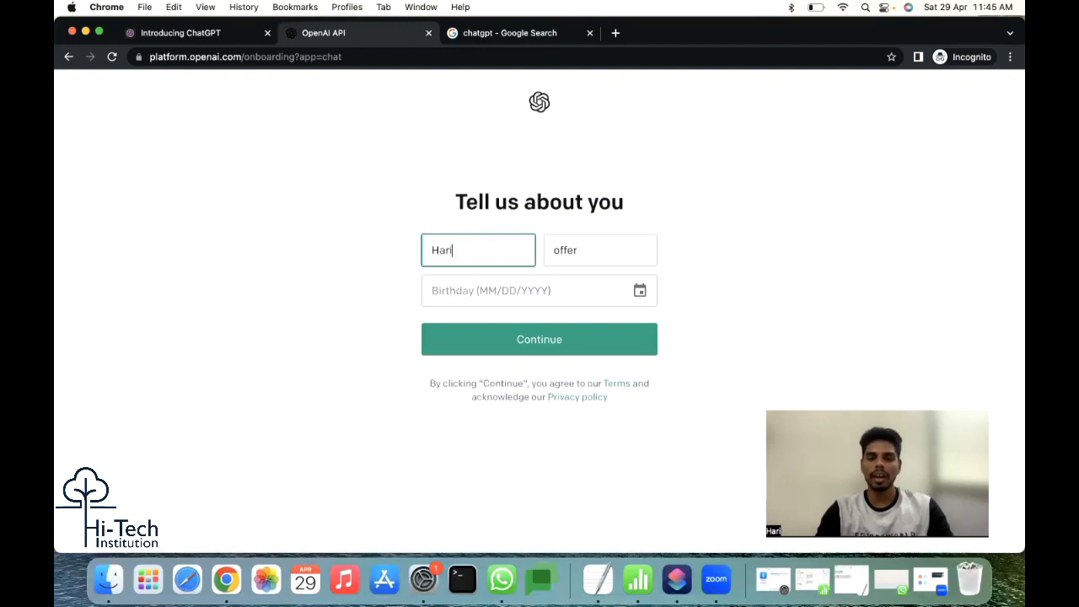
key("Tab")
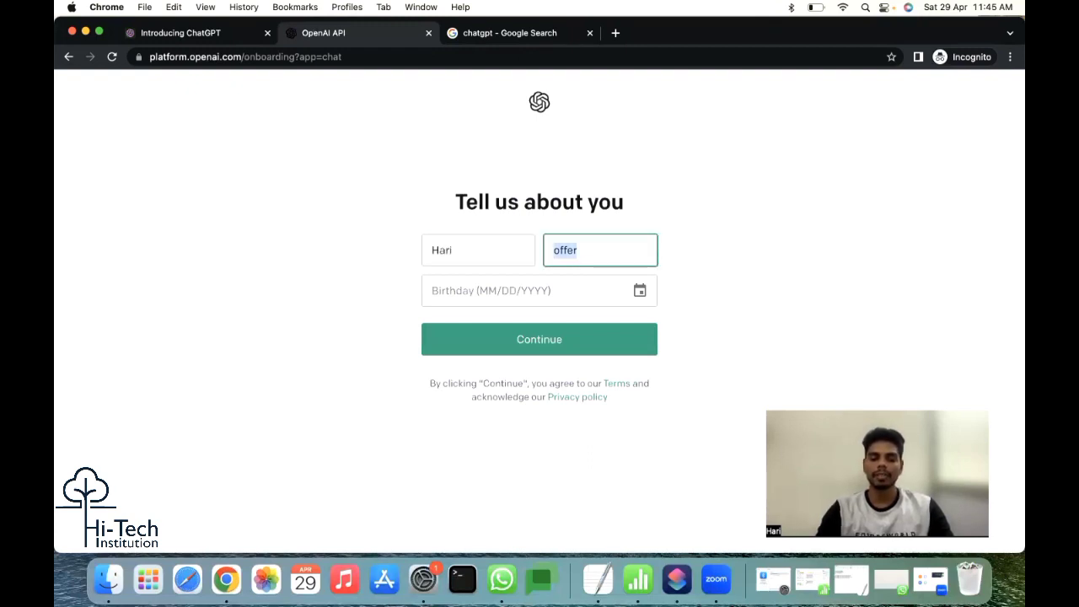
type("su")
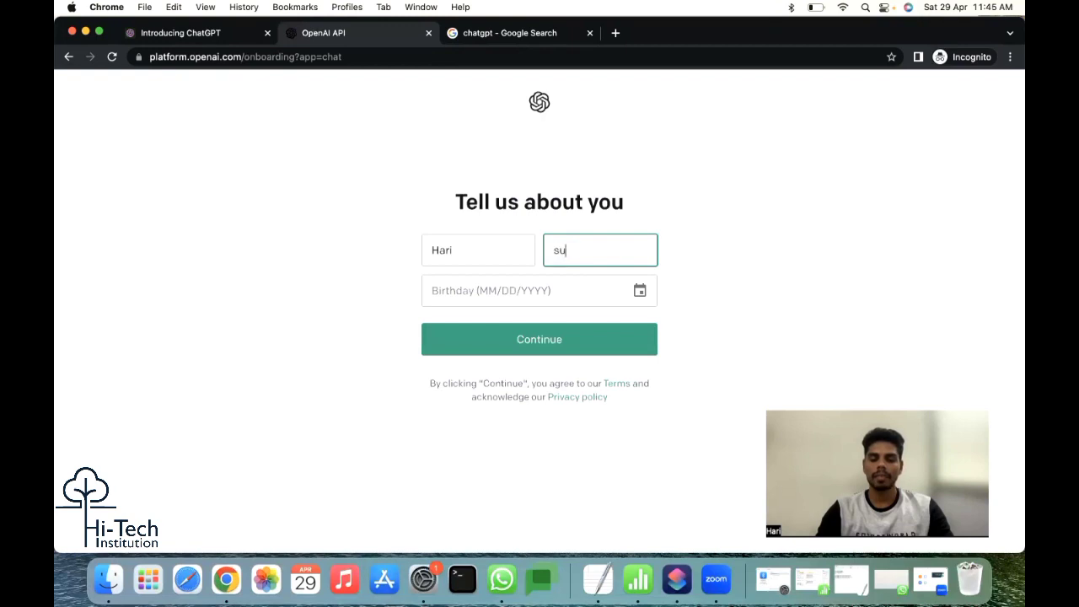
type("ccess")
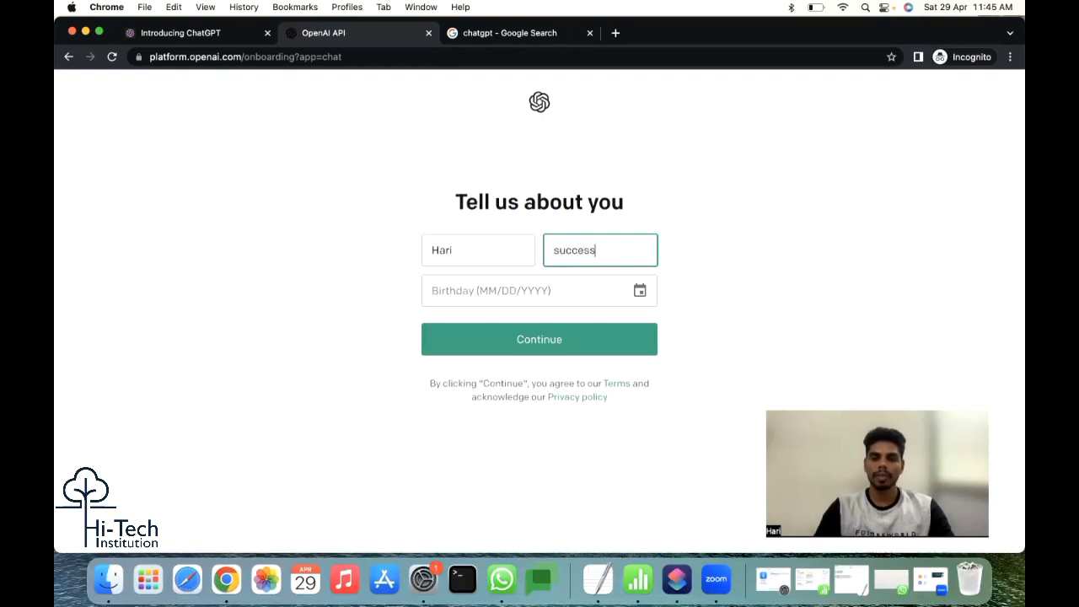
left_click(639, 294)
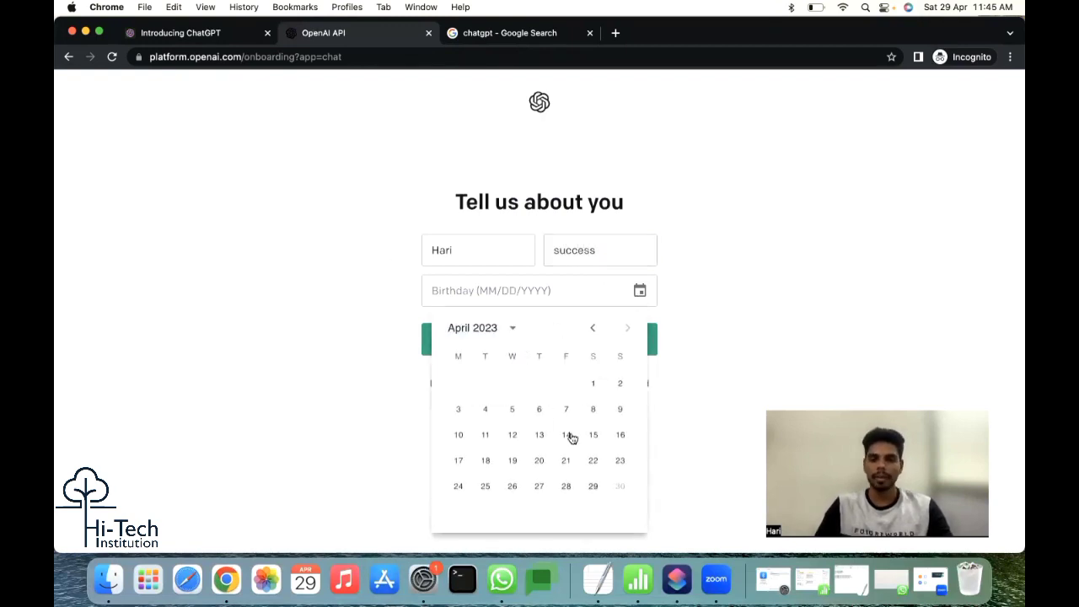
left_click(572, 488)
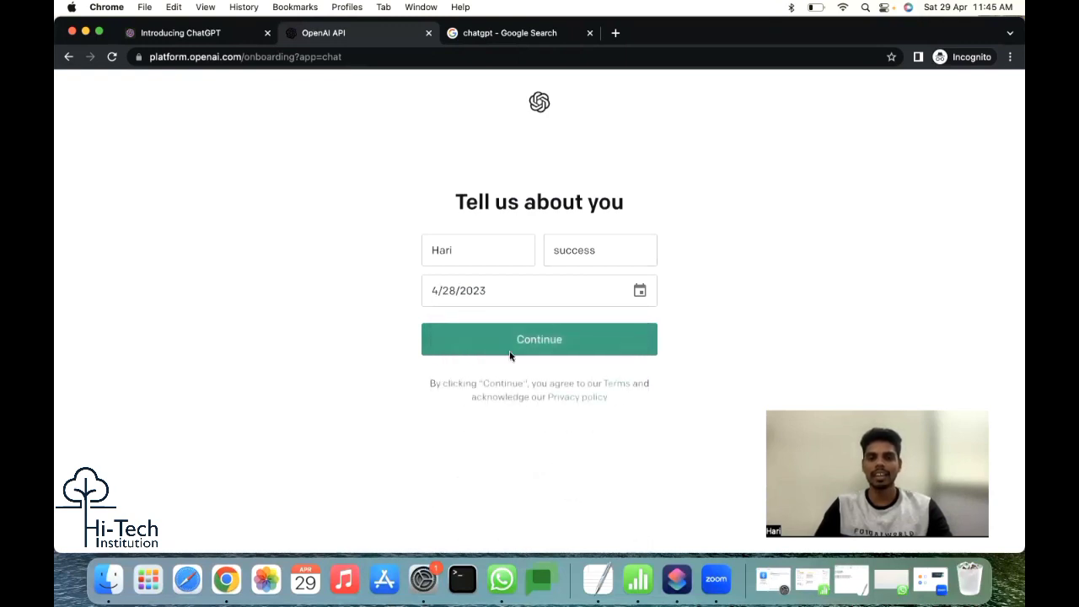
left_click(496, 292)
left_click_drag(486, 291, 463, 287)
type("1992")
left_click(552, 346)
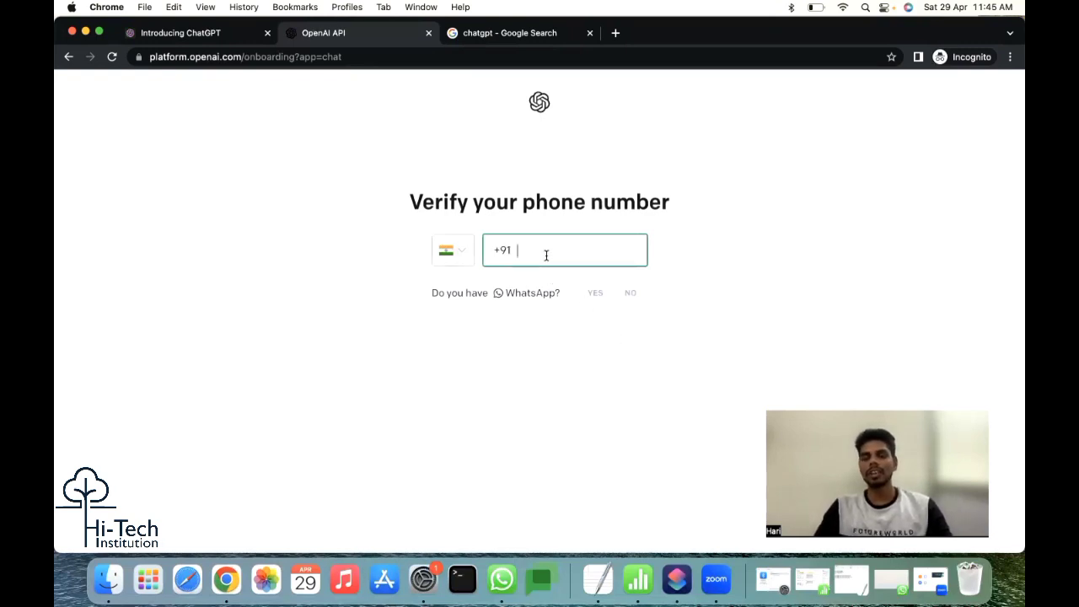
Leave phone verification for the Introducing ChatGPT article in a regular Chrome window
double_click(517, 295)
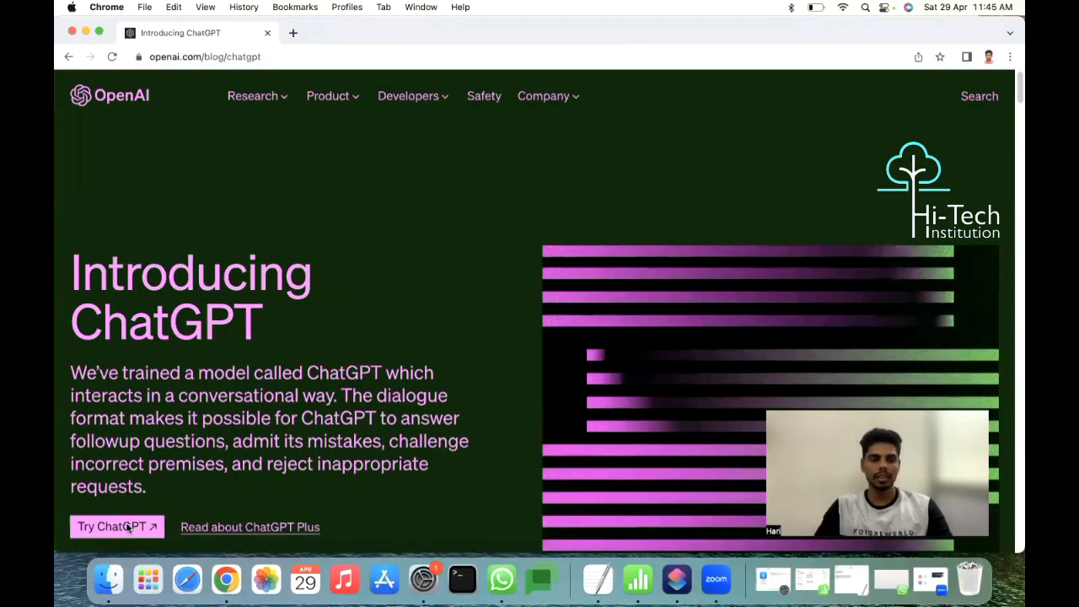
Open chat.openai.com in a new tab from the Try ChatGPT link
left_click(125, 529)
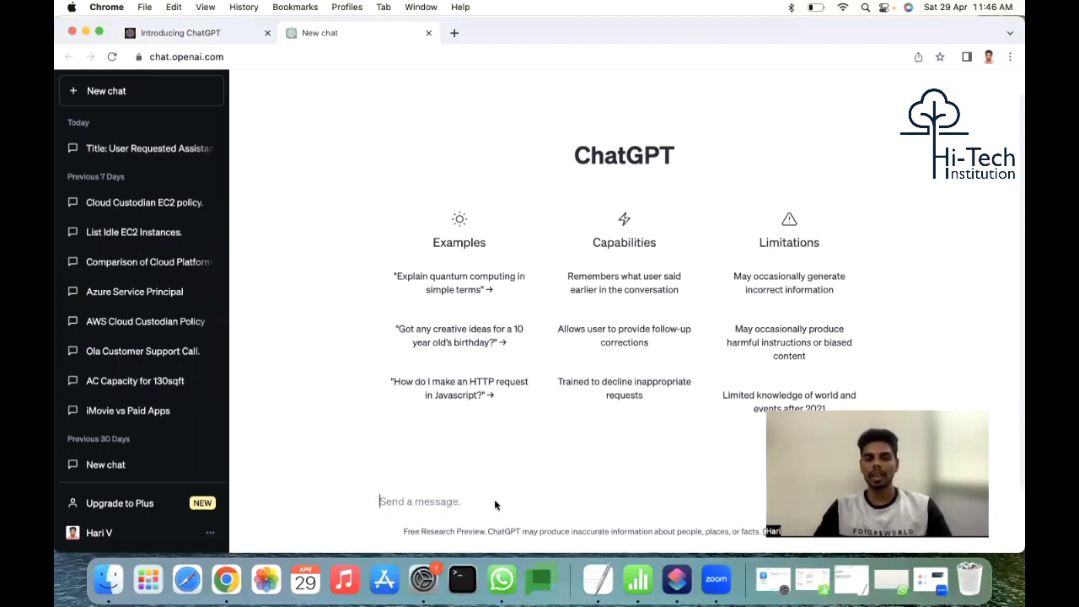
Send 'Hi' as the first chat message
type("H")
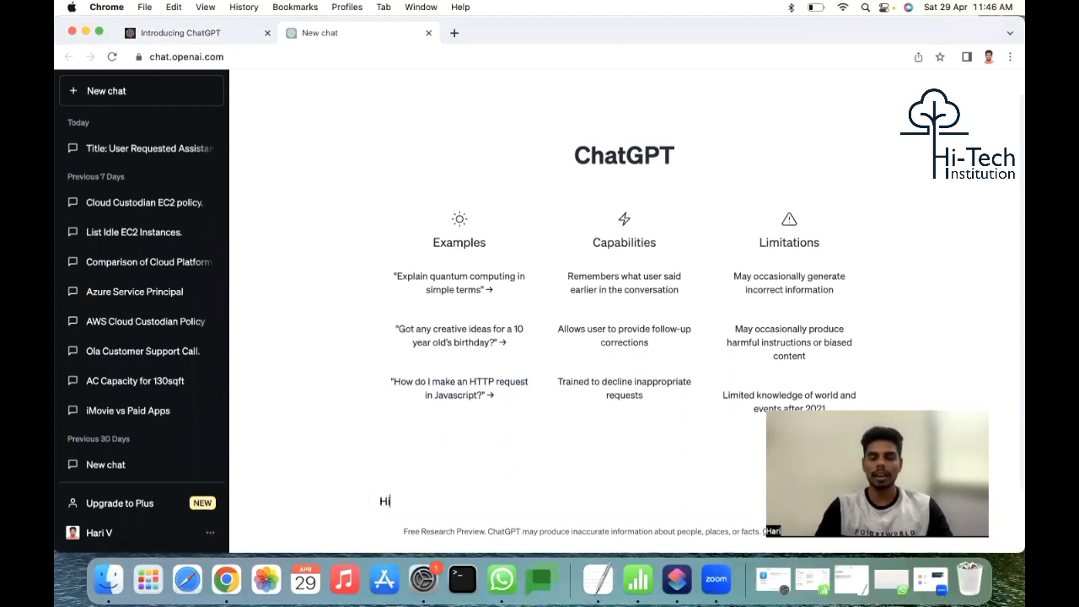
type("i")
key("Return")
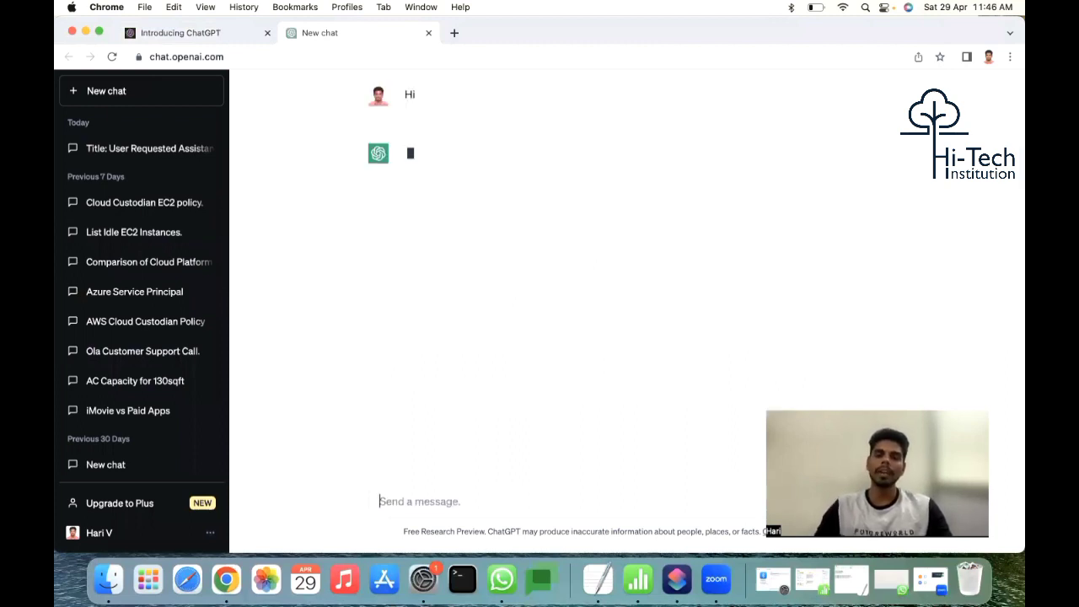